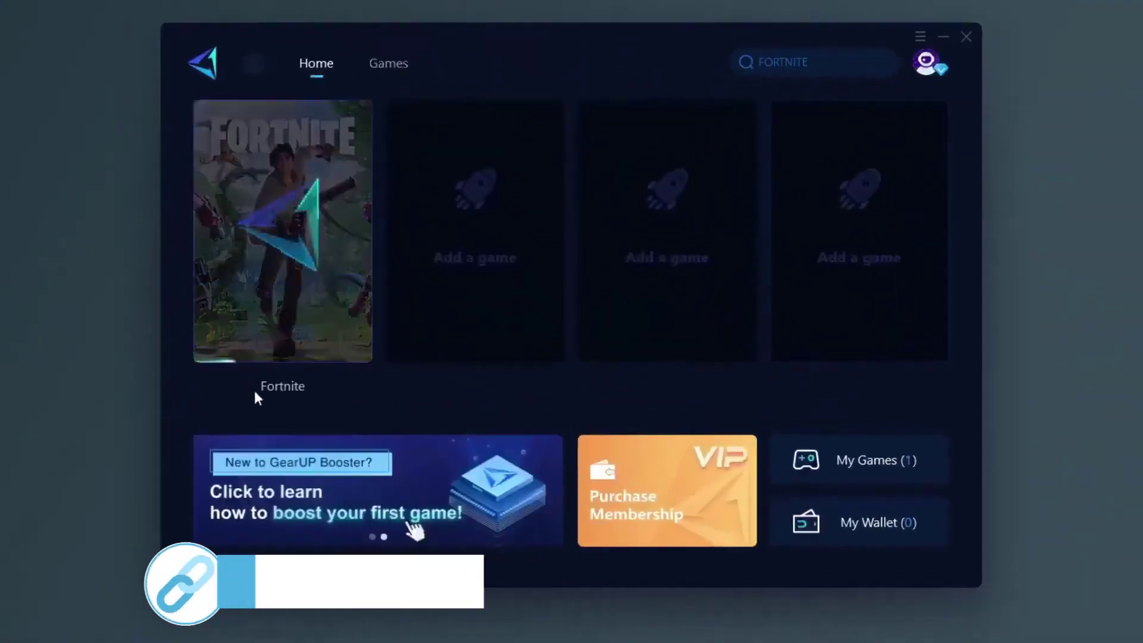
Step: Start boosting Fortnite from its game card in GearUP Booster
click(275, 394)
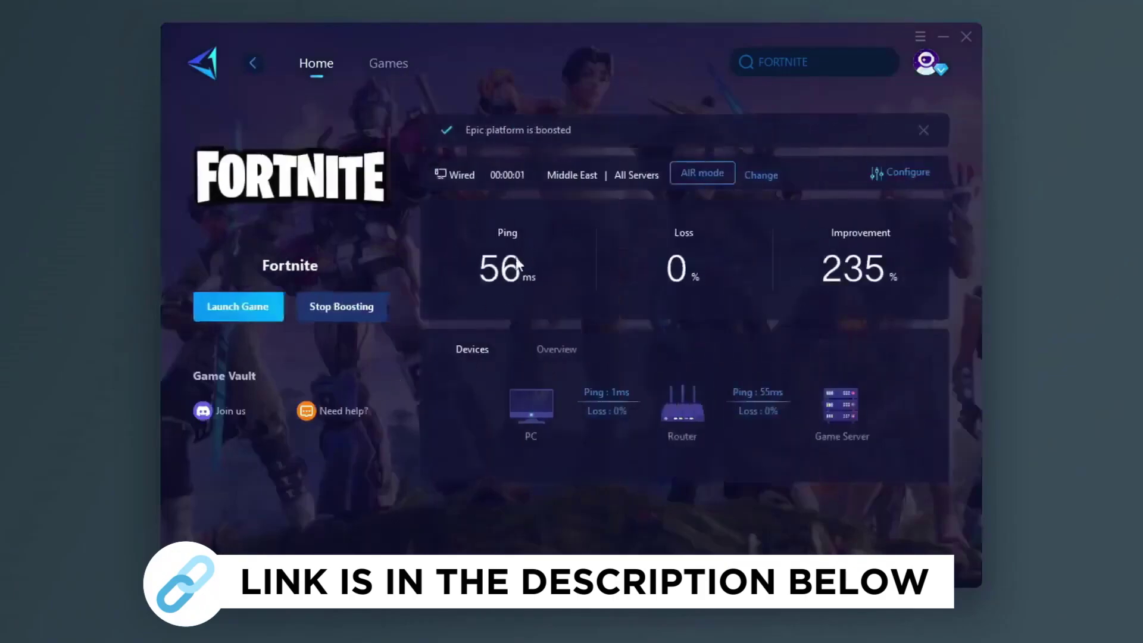
scroll(540, 179, down, 2)
scroll(506, 267, down, 3)
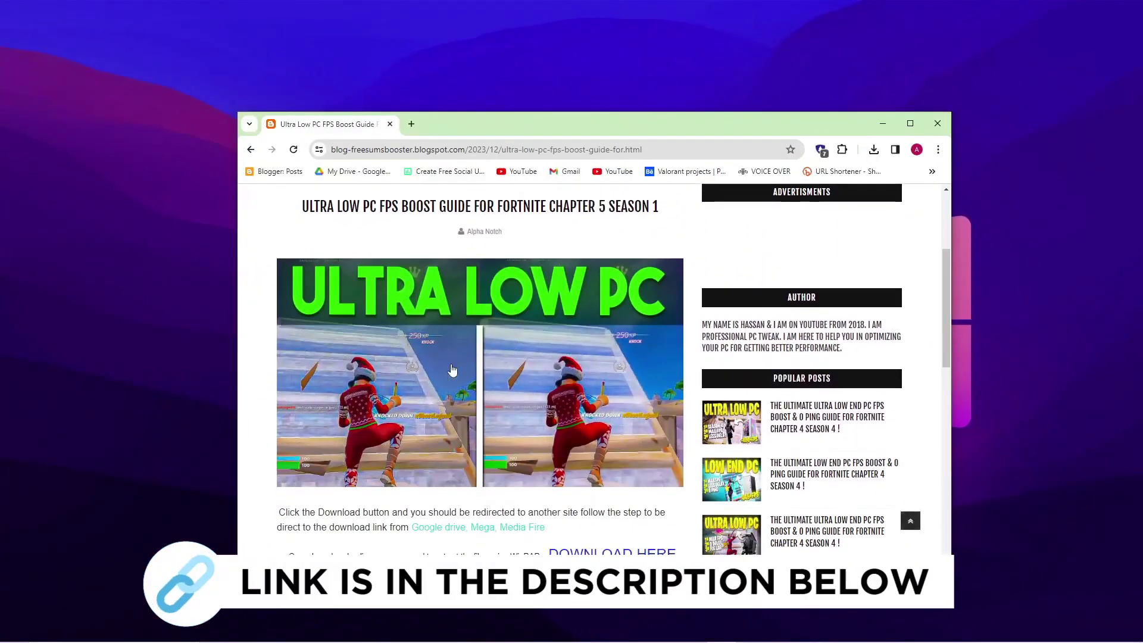
scroll(523, 334, down, 2)
scroll(525, 386, down, 2)
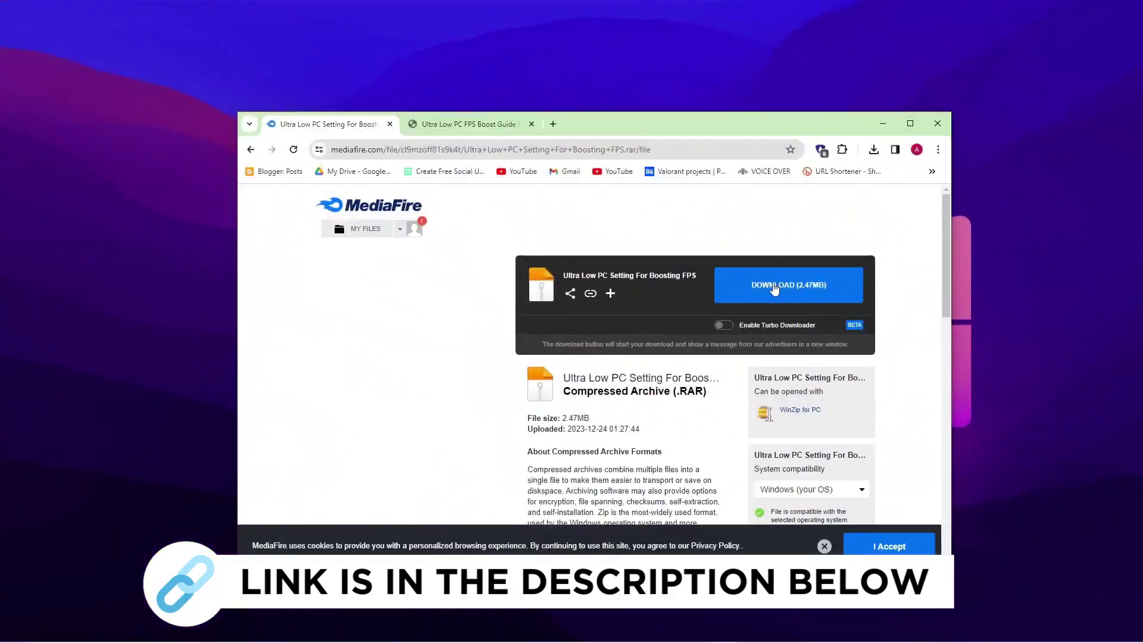
Step: Download the tool and run nvidiaProfileInspector.exe from its folder
click(799, 287)
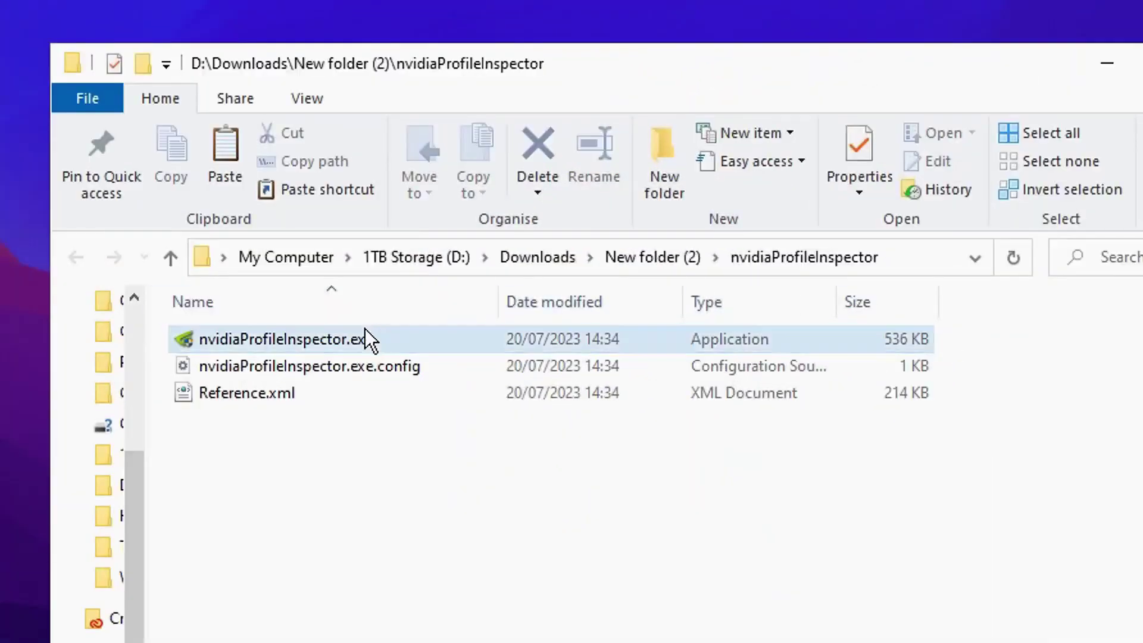
click(351, 333)
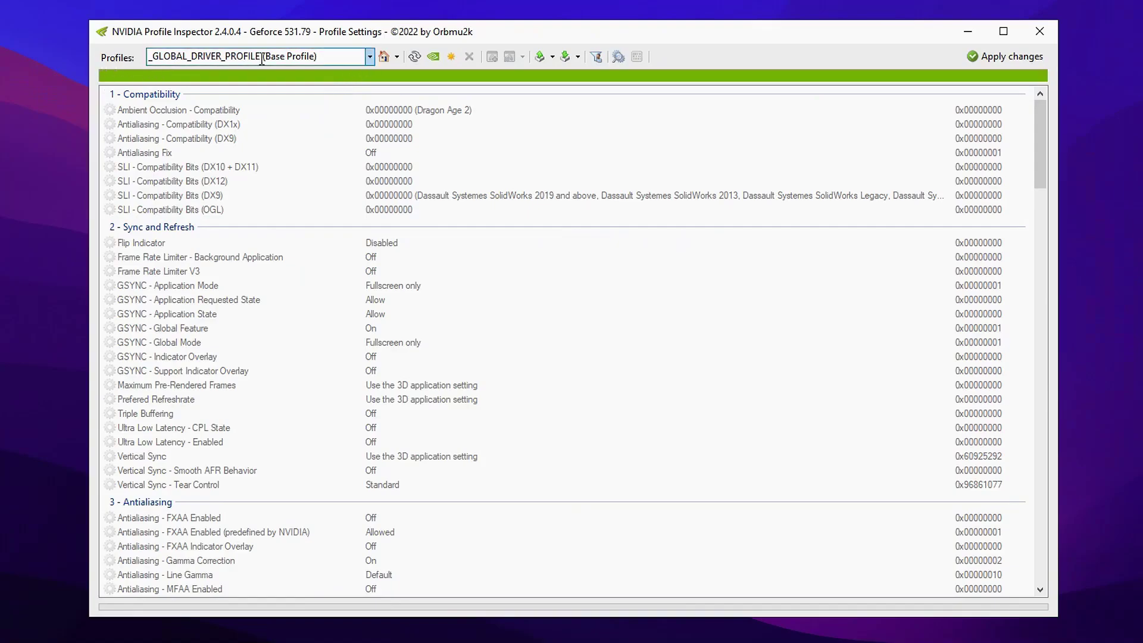
Step: Search the profiles list for 'fortnite' and load the Fortnite profile
click(369, 56)
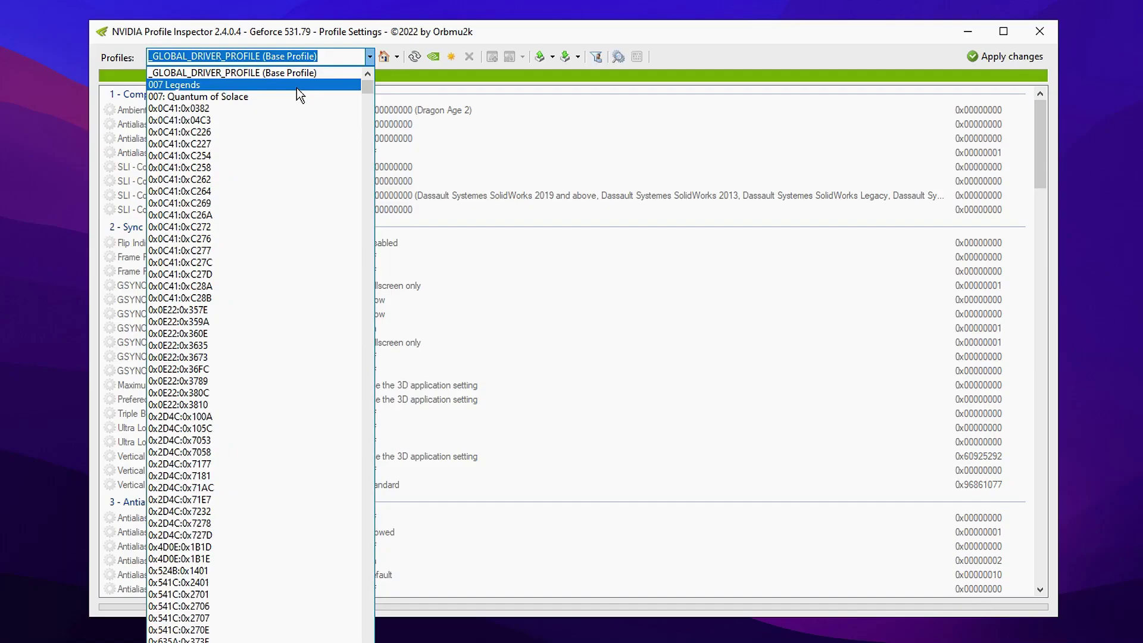
text(f)
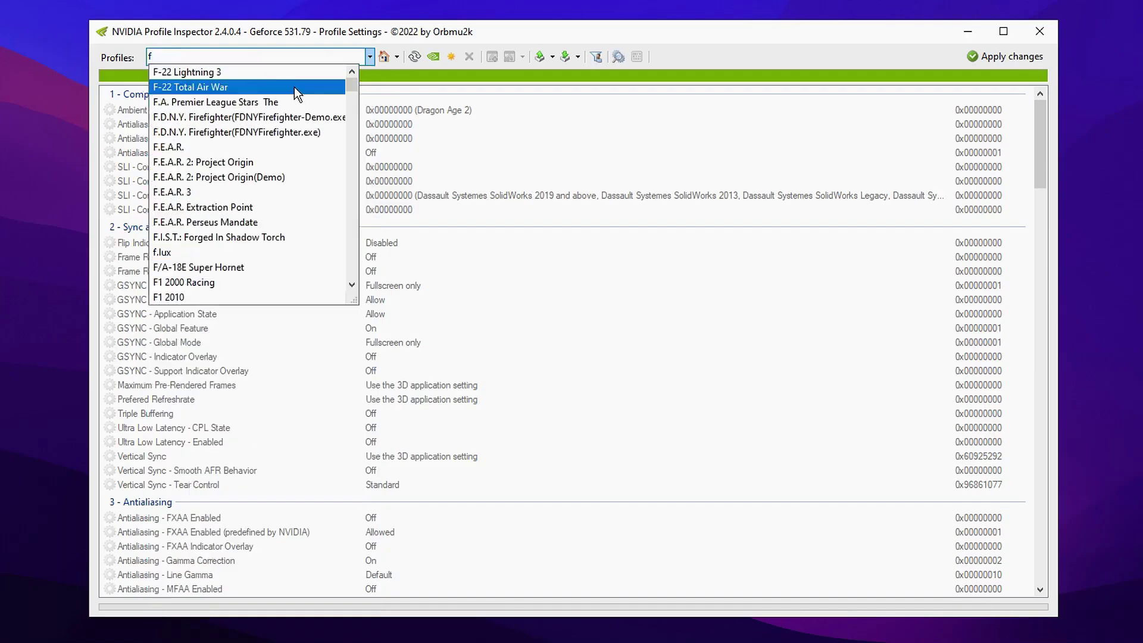
text(ortnite)
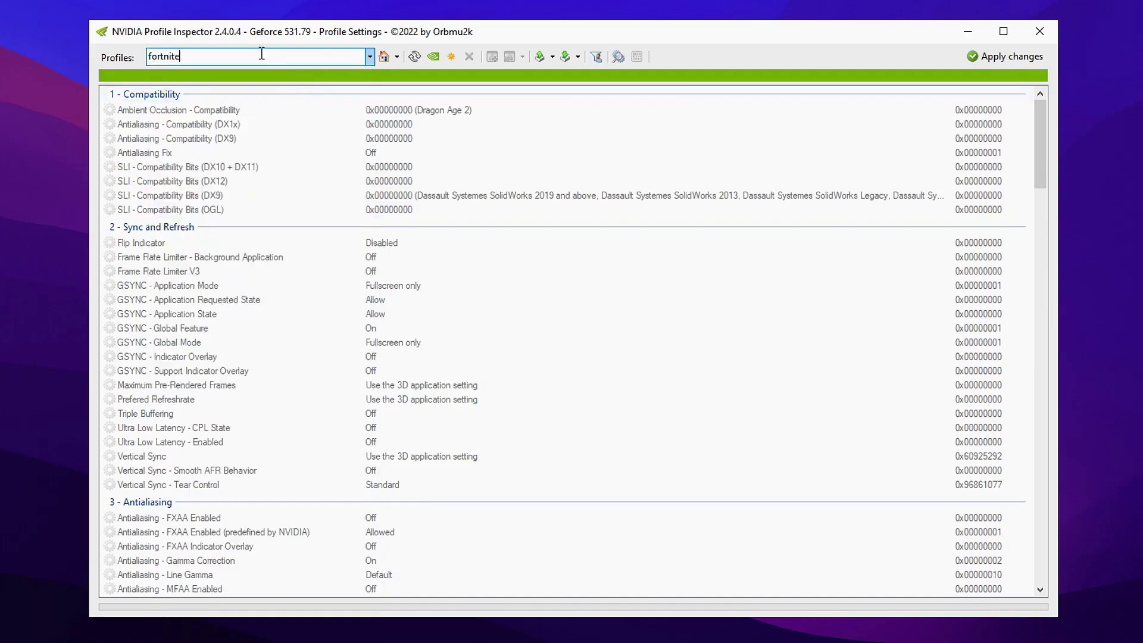
key(BackSpace)
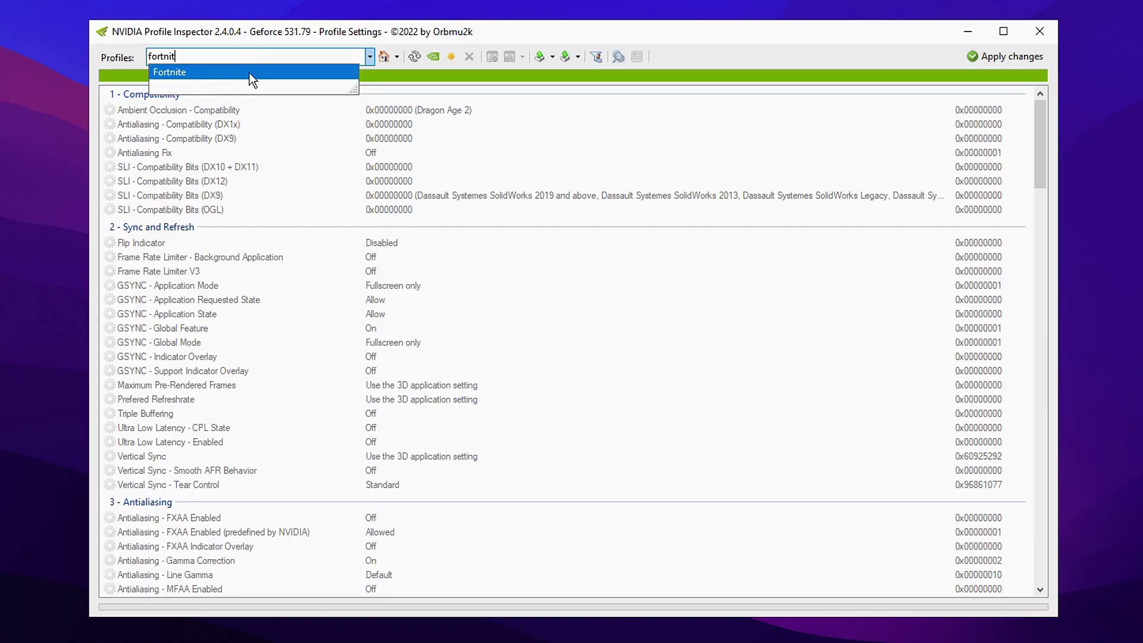
click(254, 71)
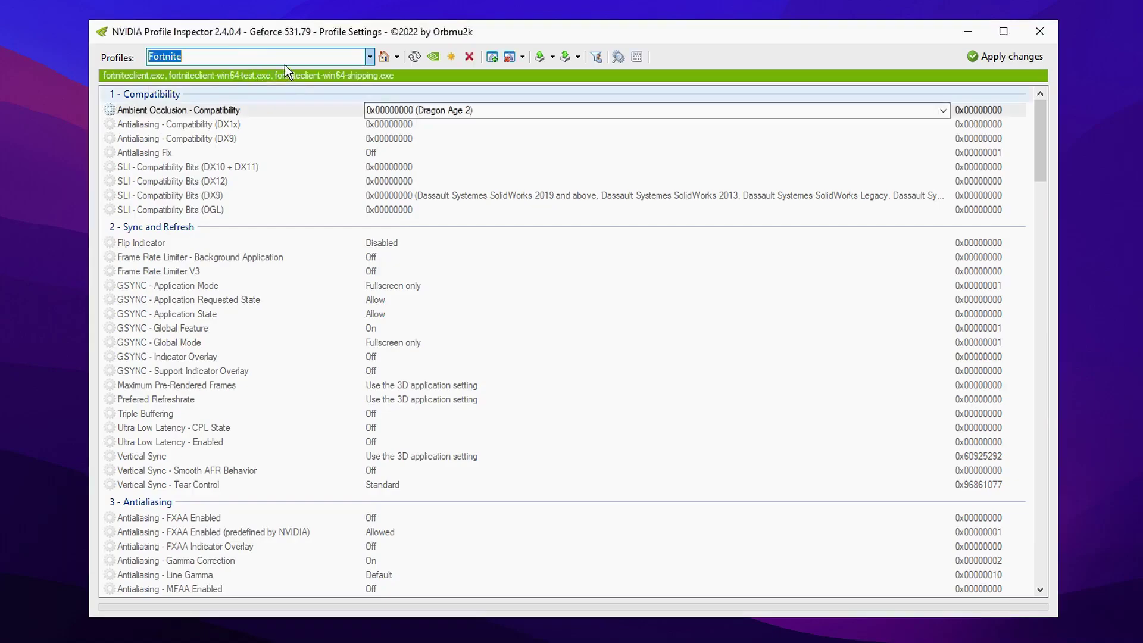
scroll(296, 141, down, 3)
scroll(297, 144, down, 3)
scroll(297, 145, down, 1)
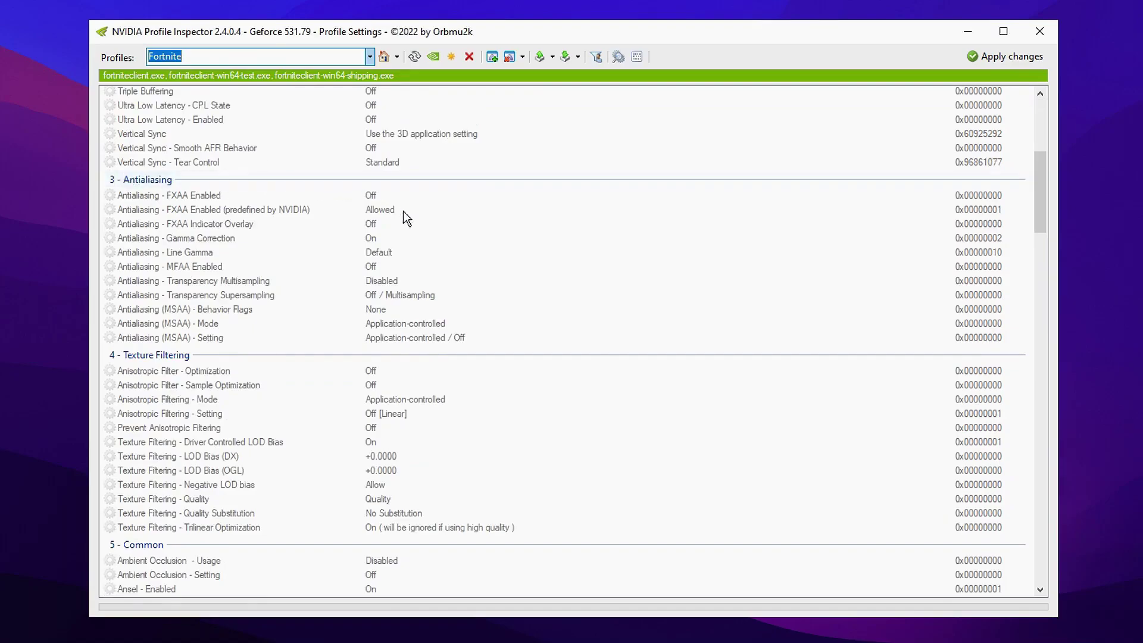
Step: Set Antialiasing - Transparency Supersampling to 0x00000008 AA_MODE_REPLAY_MODE_ALL
click(408, 294)
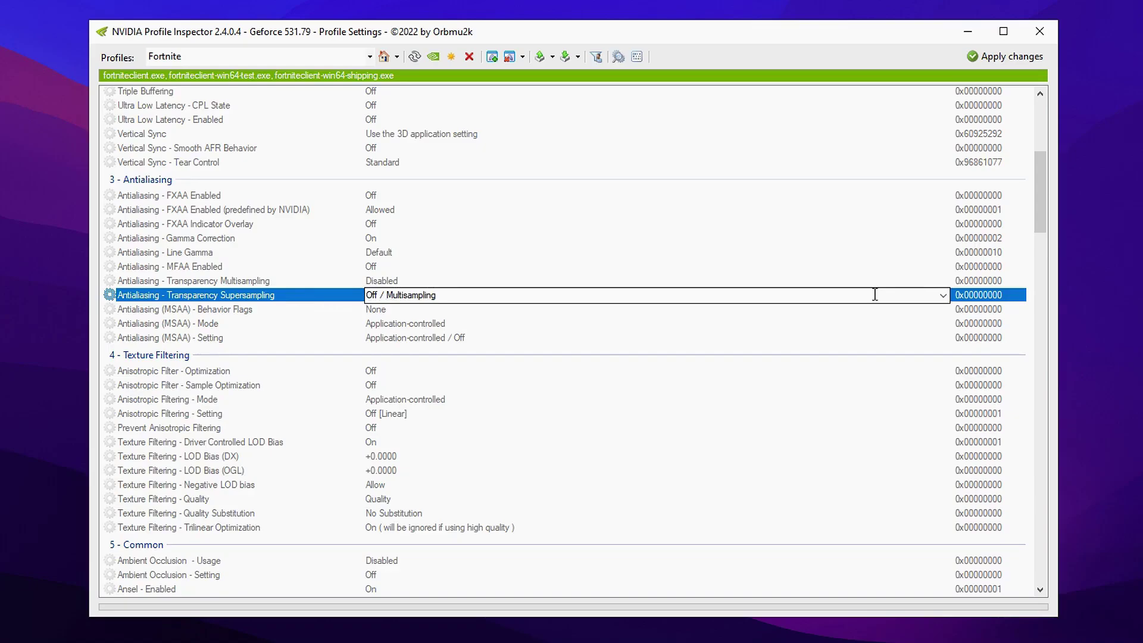
click(942, 296)
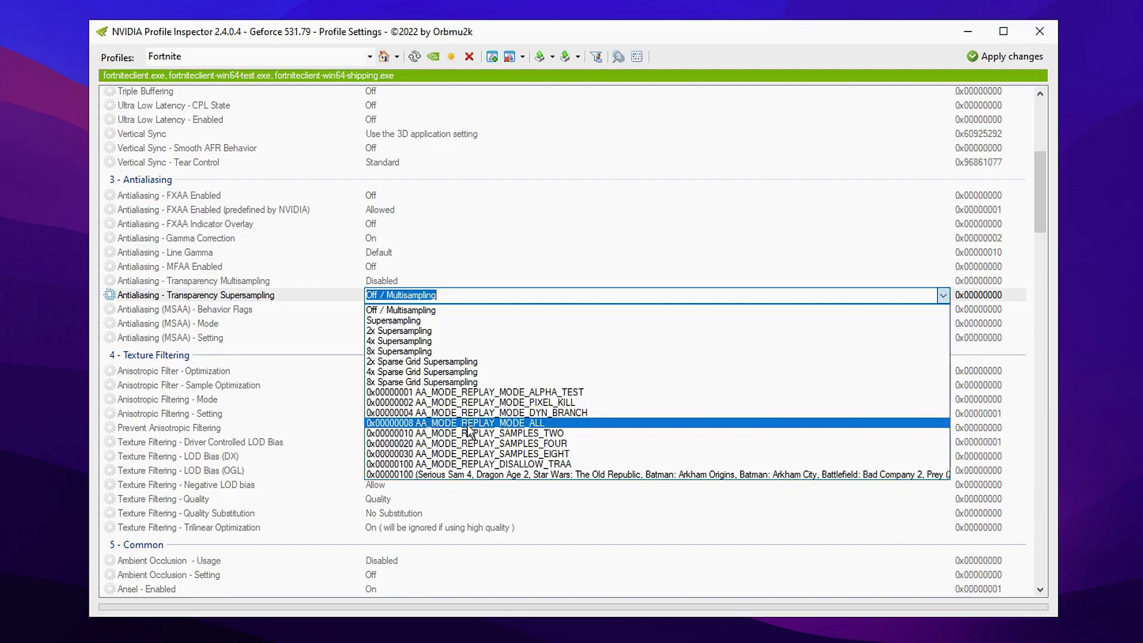
click(585, 425)
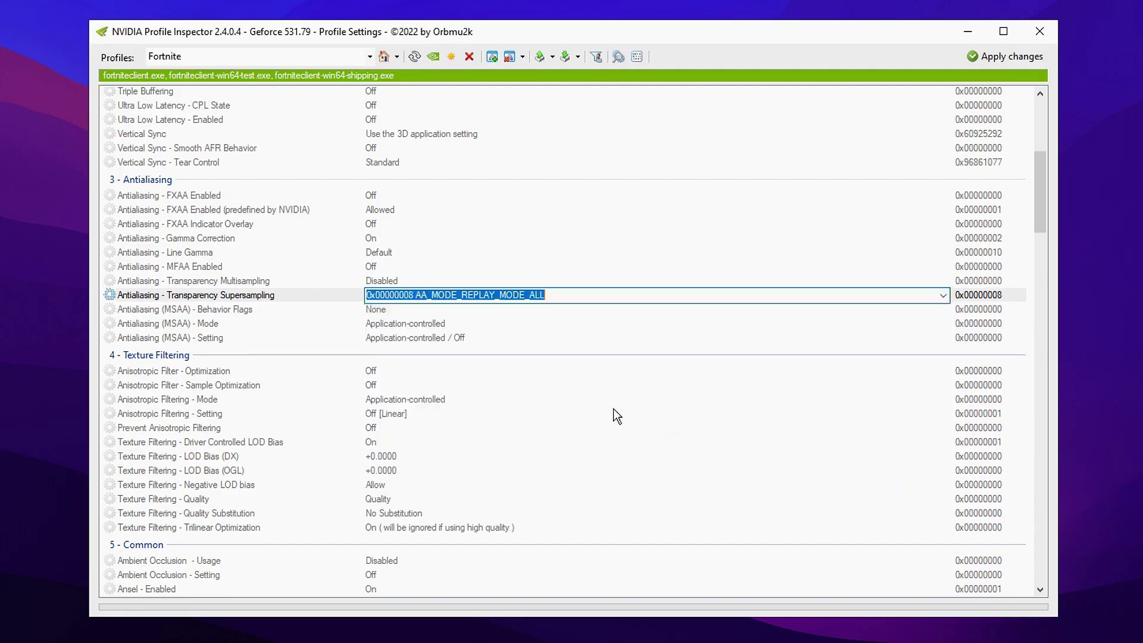
scroll(834, 344, up, 1)
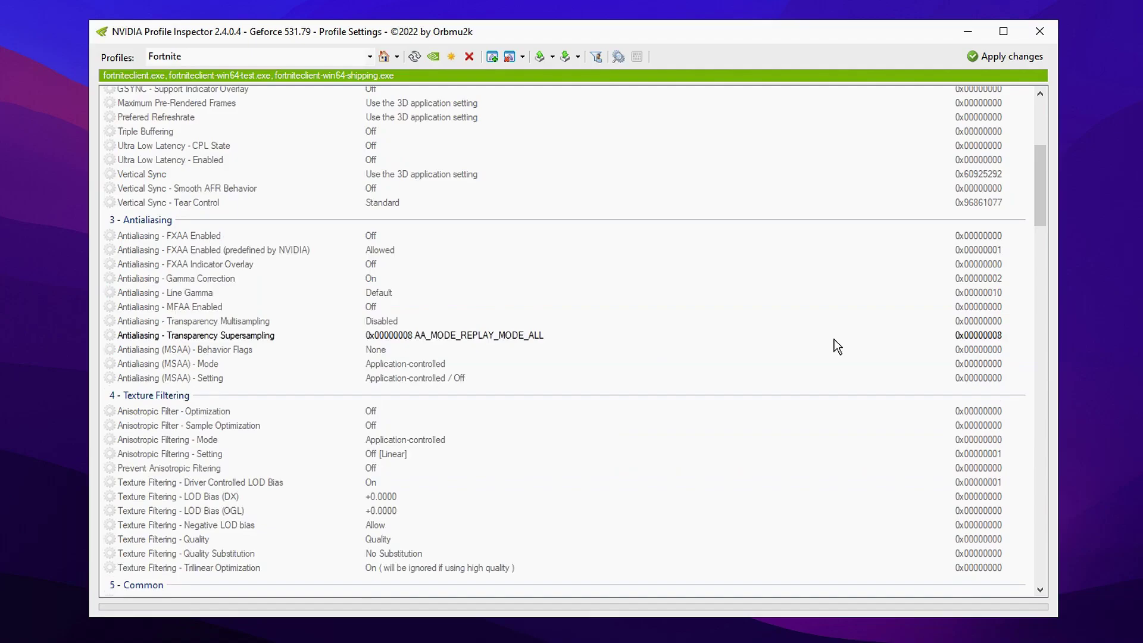
scroll(578, 295, down, 4)
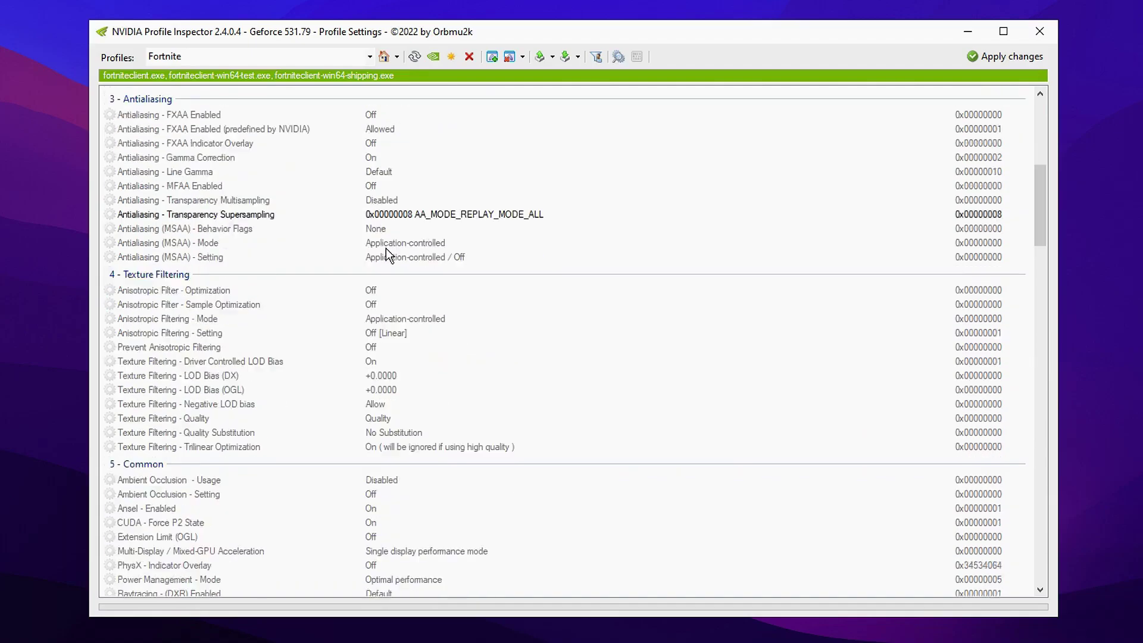
scroll(385, 248, down, 1)
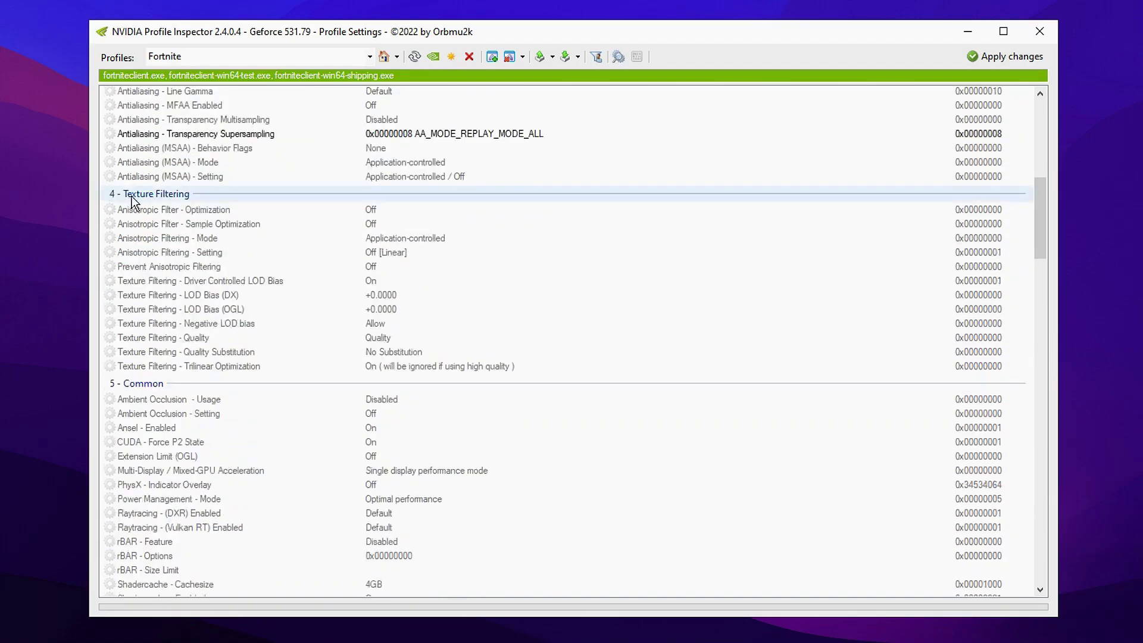
Step: Turn Driver Controlled LOD Bias Off
click(164, 279)
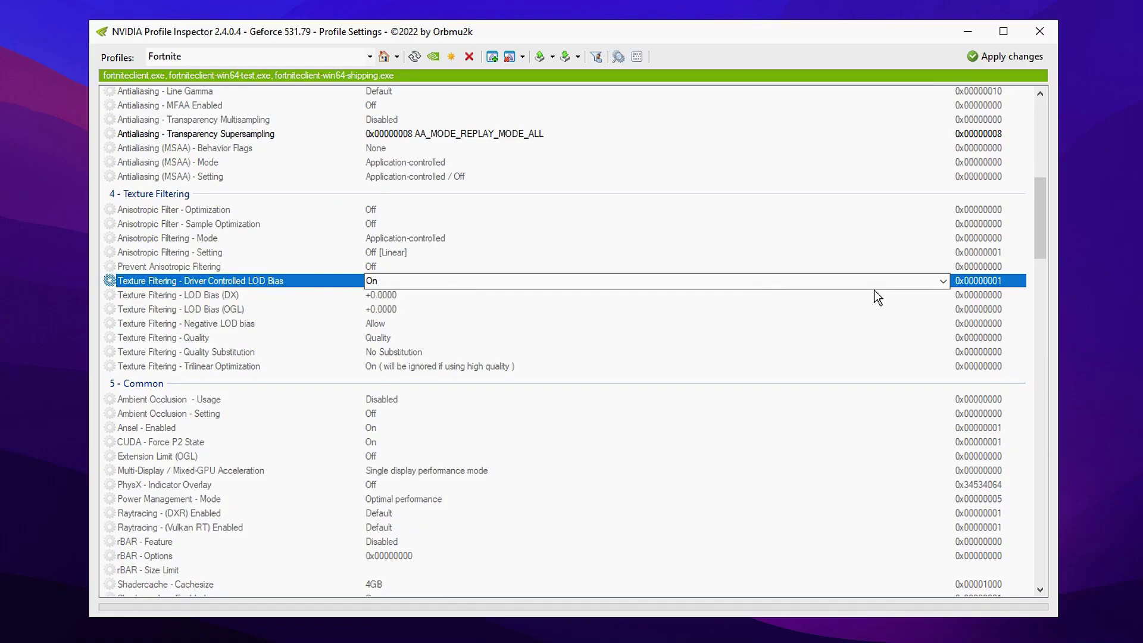
click(943, 281)
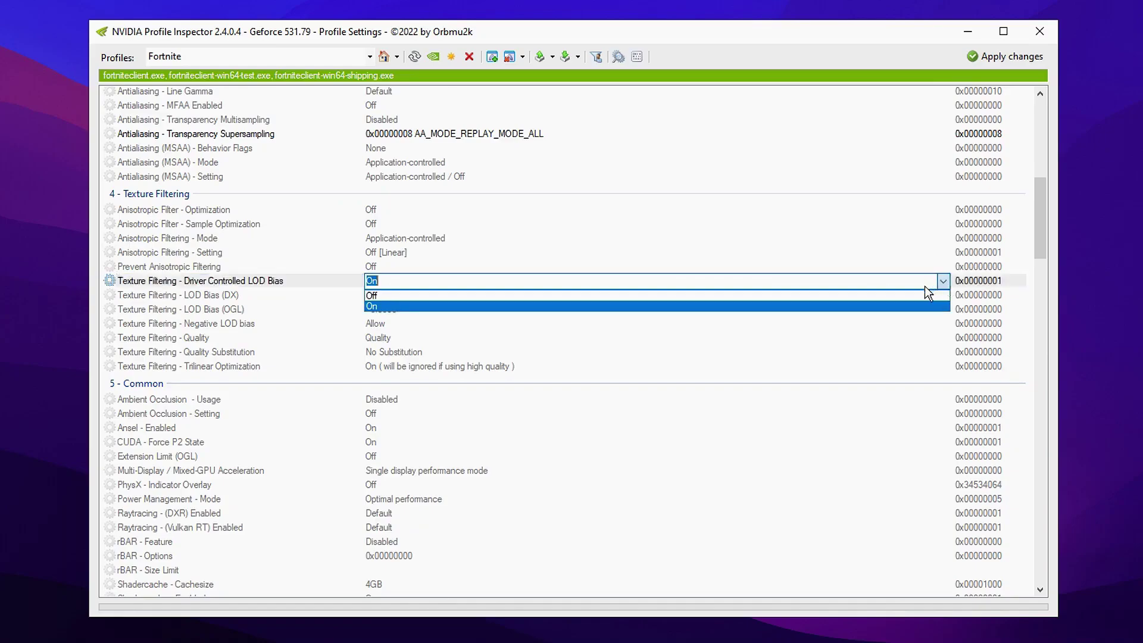
click(830, 294)
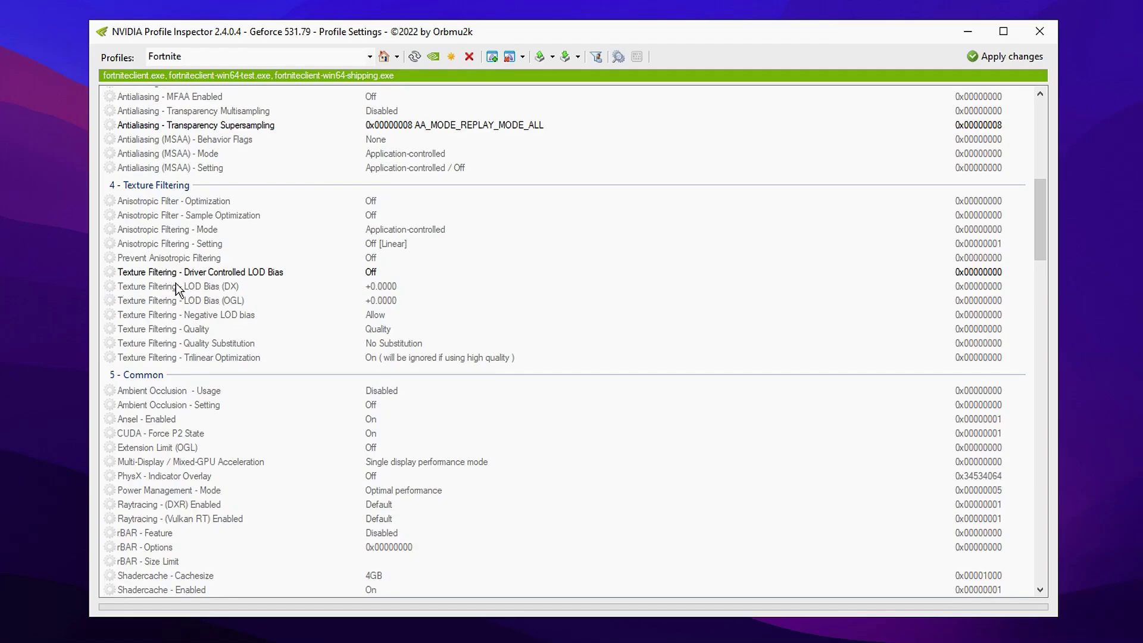
Step: Set Texture Filtering LOD Bias (DX) and LOD Bias (OGL) both to +3.0000
click(178, 287)
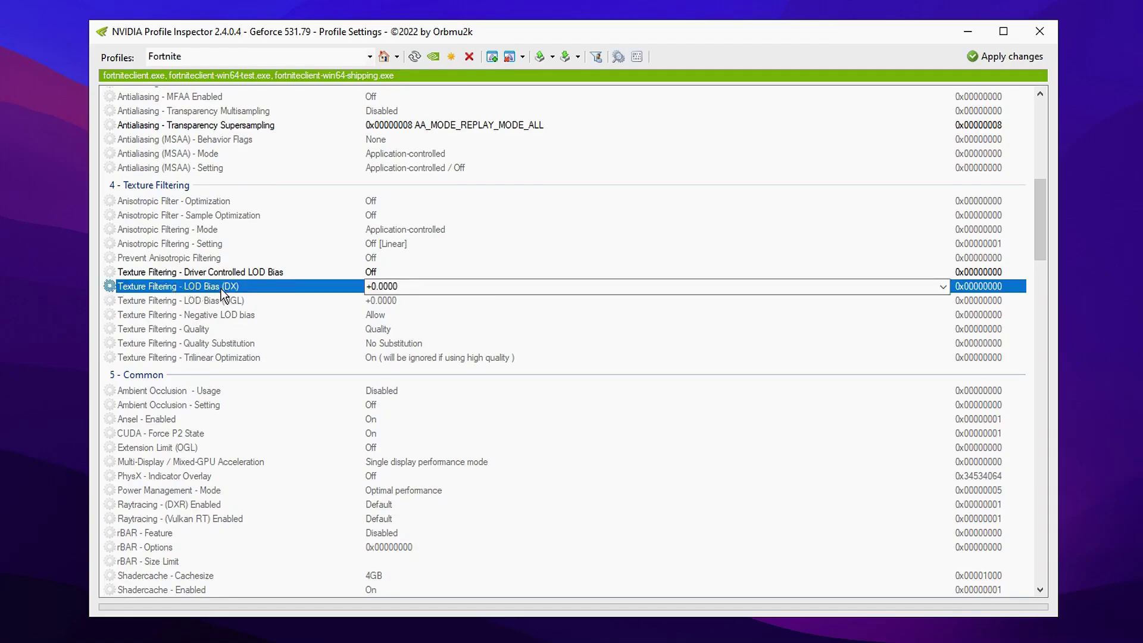
click(943, 286)
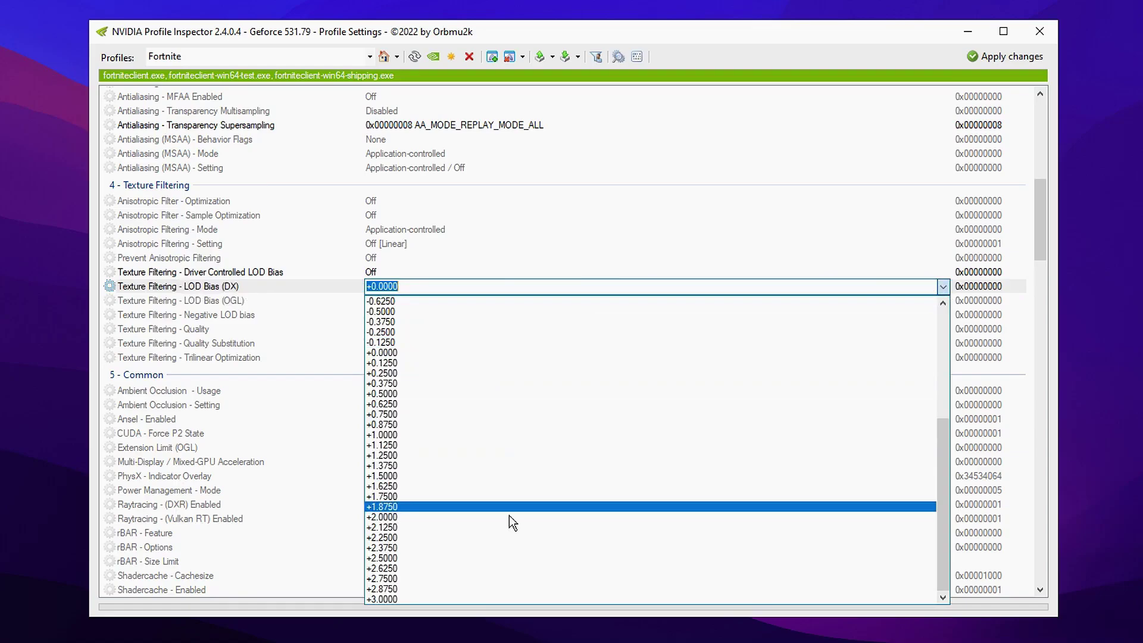
click(449, 598)
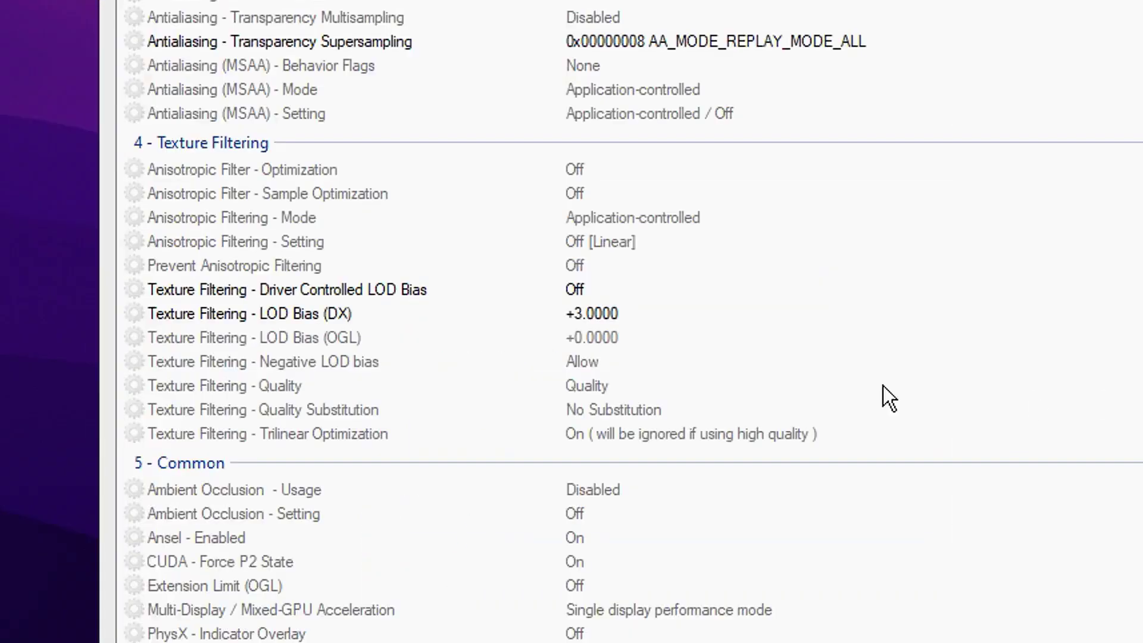
click(358, 337)
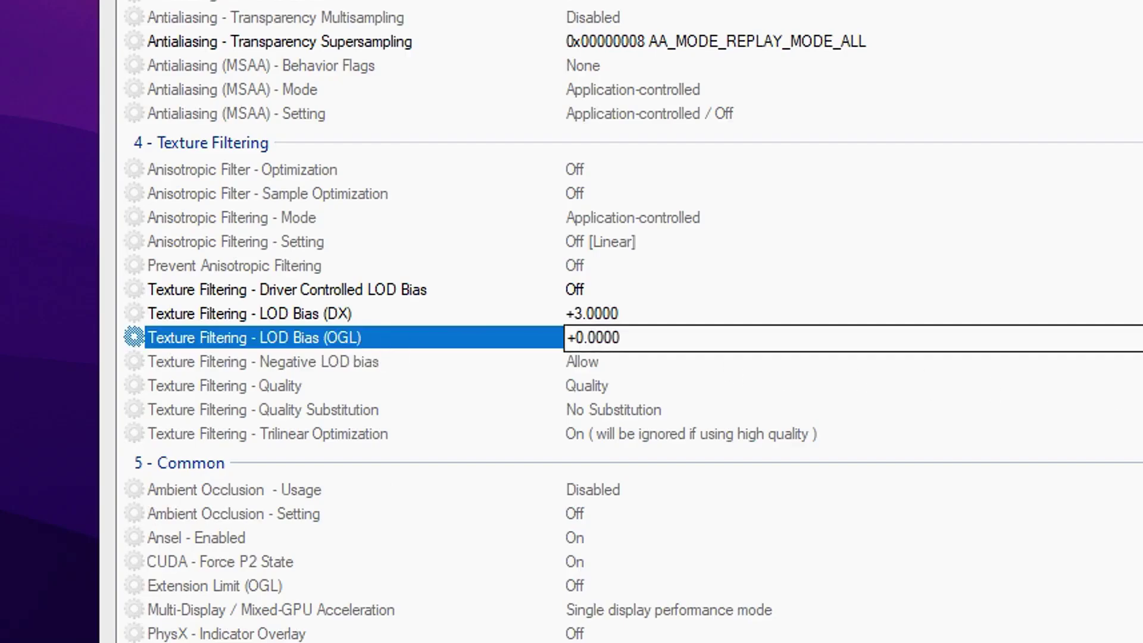
key(alt+Down)
scroll(624, 500, down, 4)
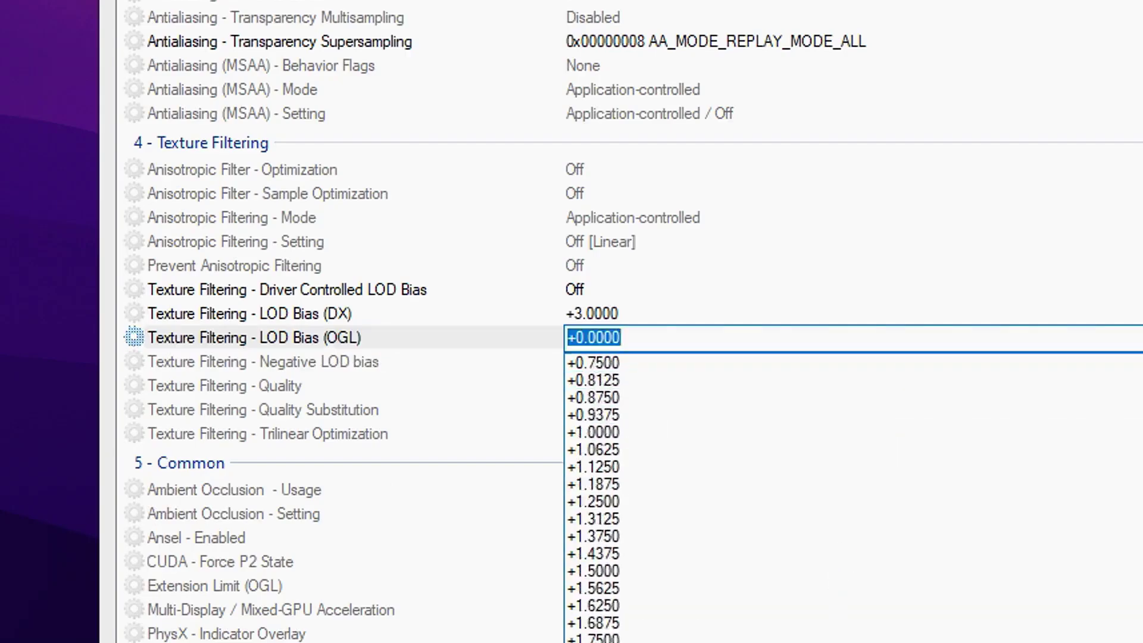
scroll(625, 500, down, 2)
text(+3.0000)
key(Return)
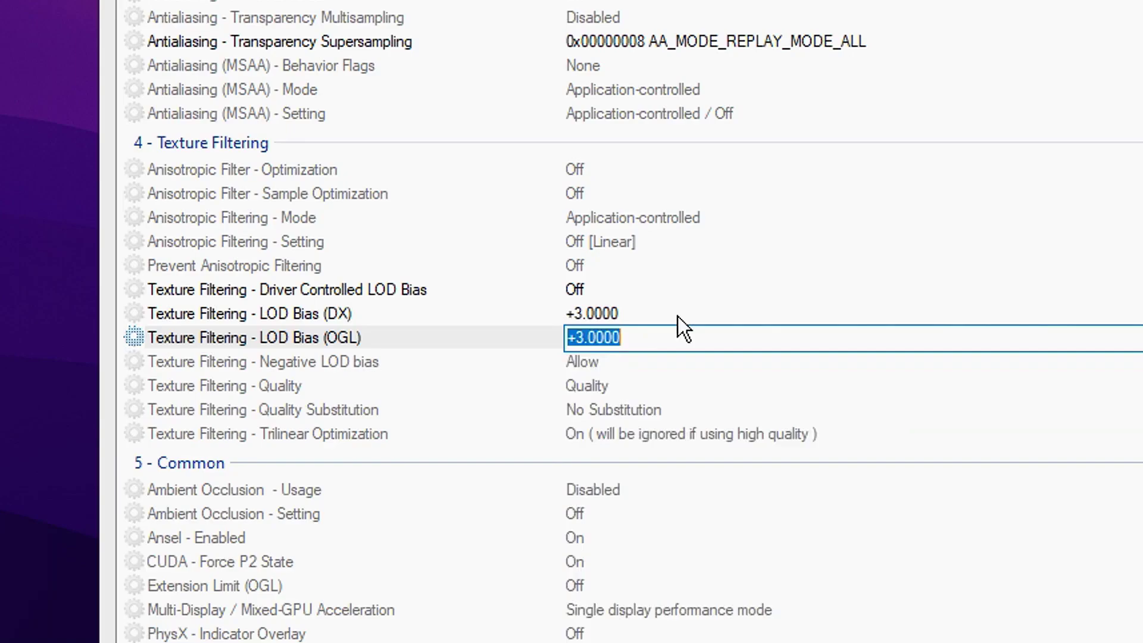
key(Return)
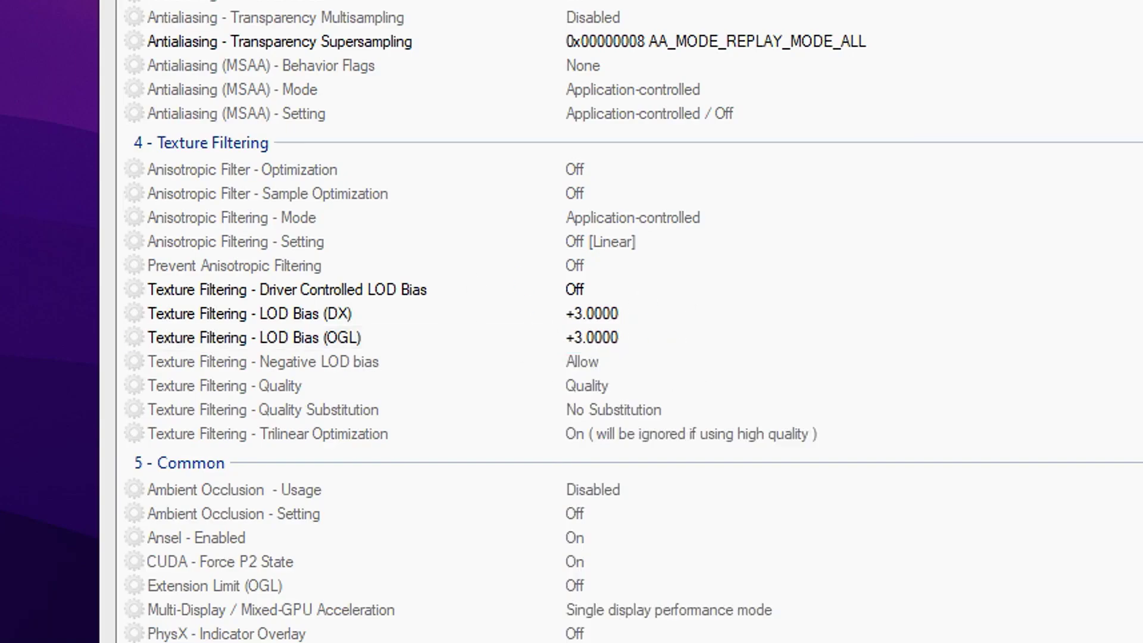
Step: Set Texture Filtering - Quality to High quality
click(131, 389)
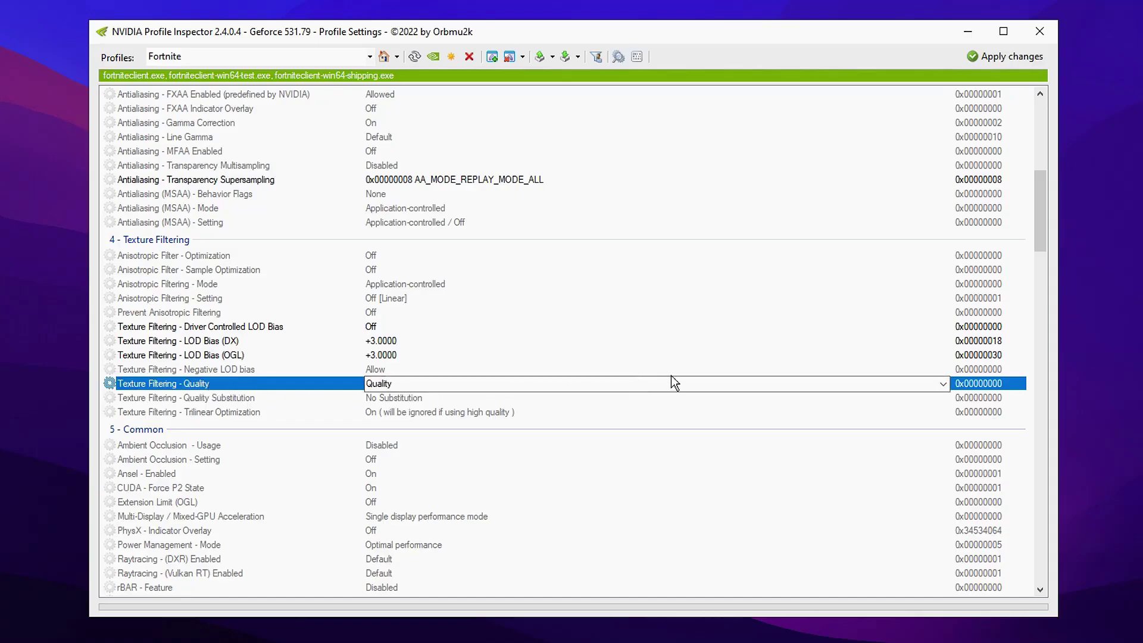
click(943, 384)
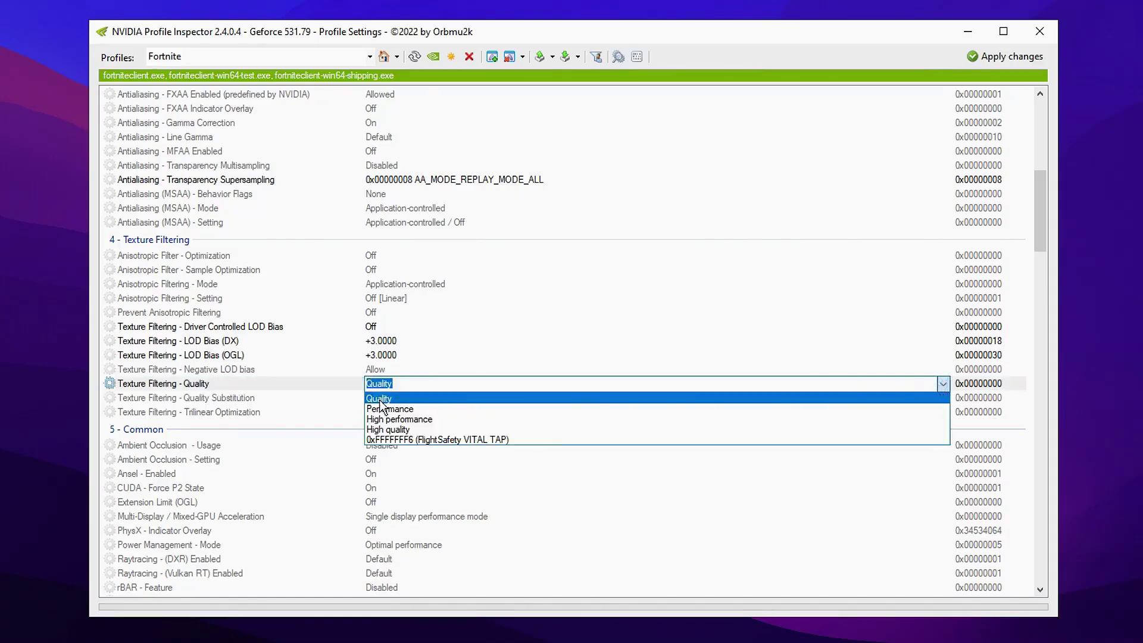
click(409, 429)
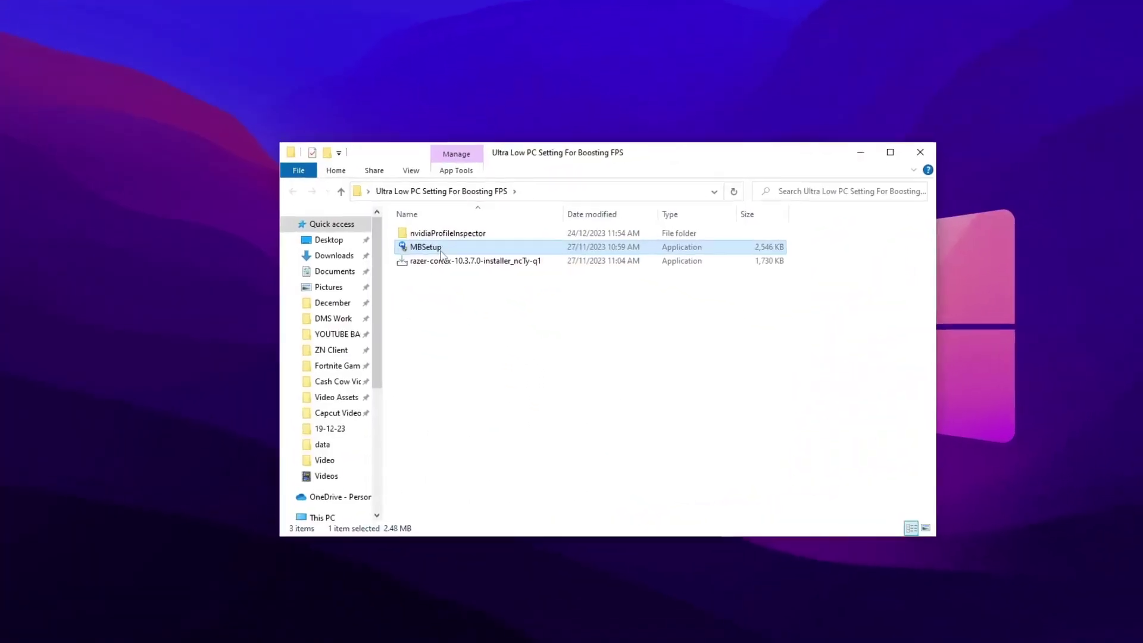
Step: Launch the MBSetup installer to set up Malwarebytes
right_click(444, 246)
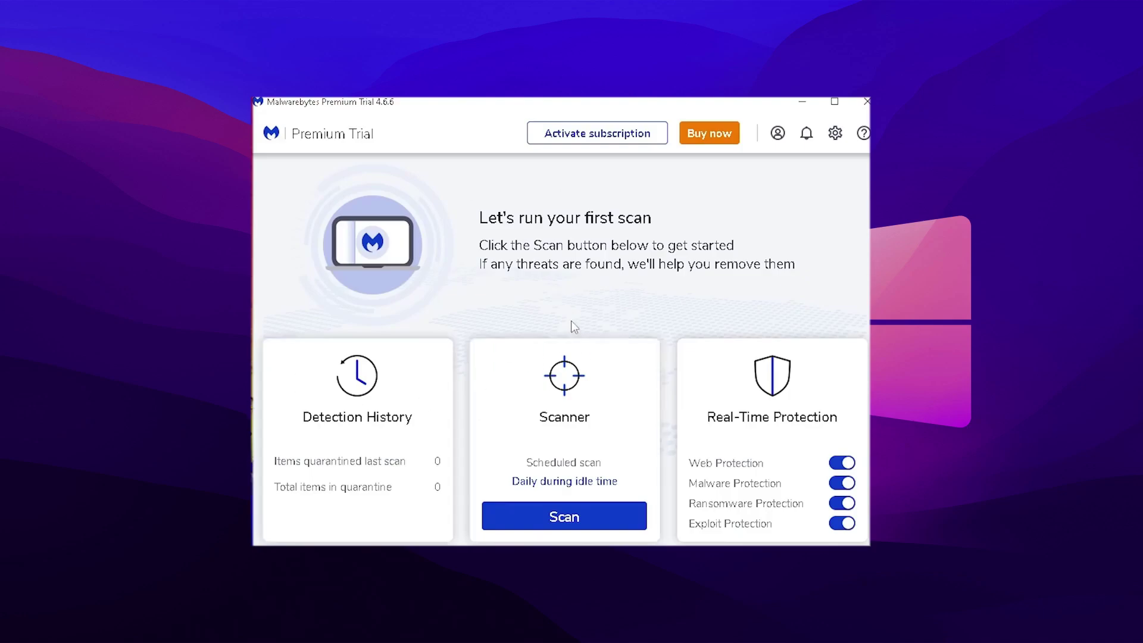
Step: Run a Malwarebytes threat scan with zero detections and save the Weekly (recommended) schedule
click(560, 523)
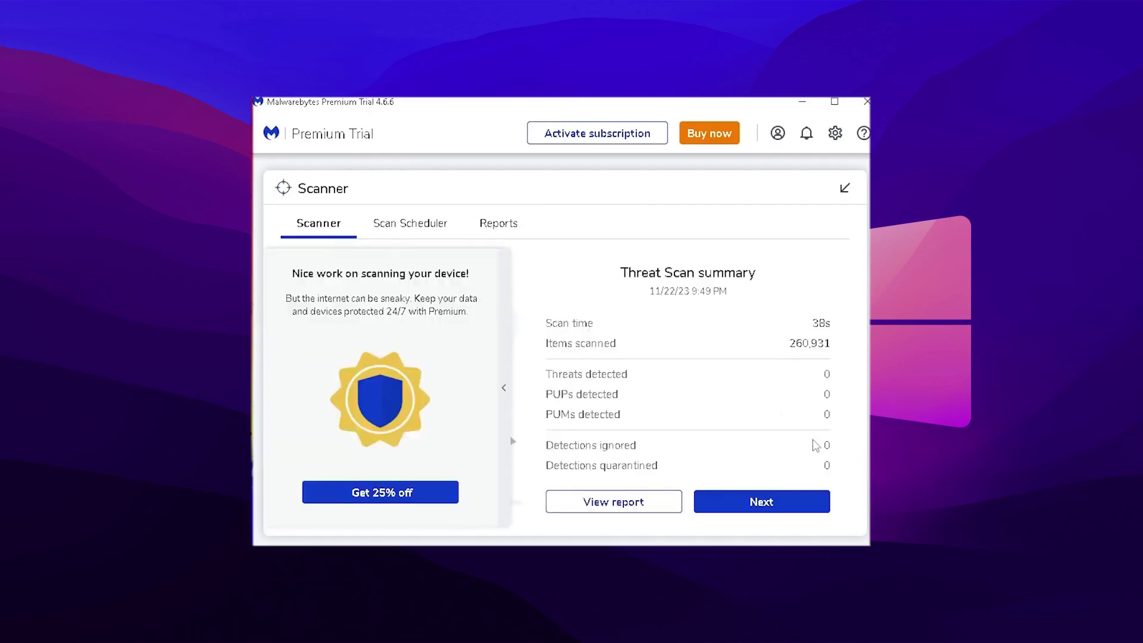
click(756, 500)
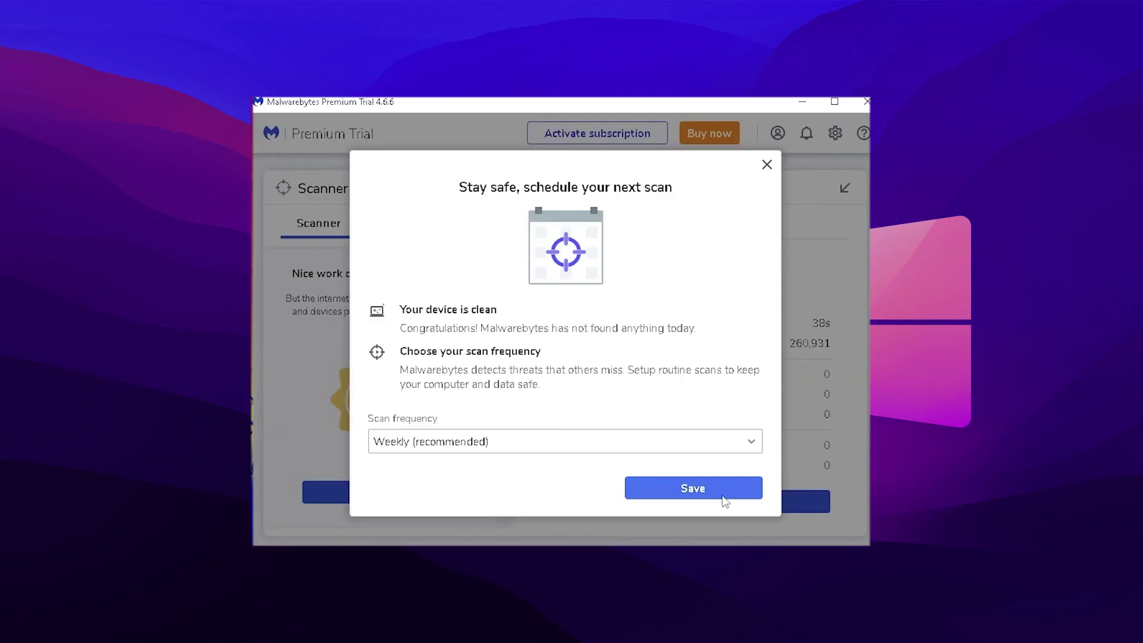
click(755, 488)
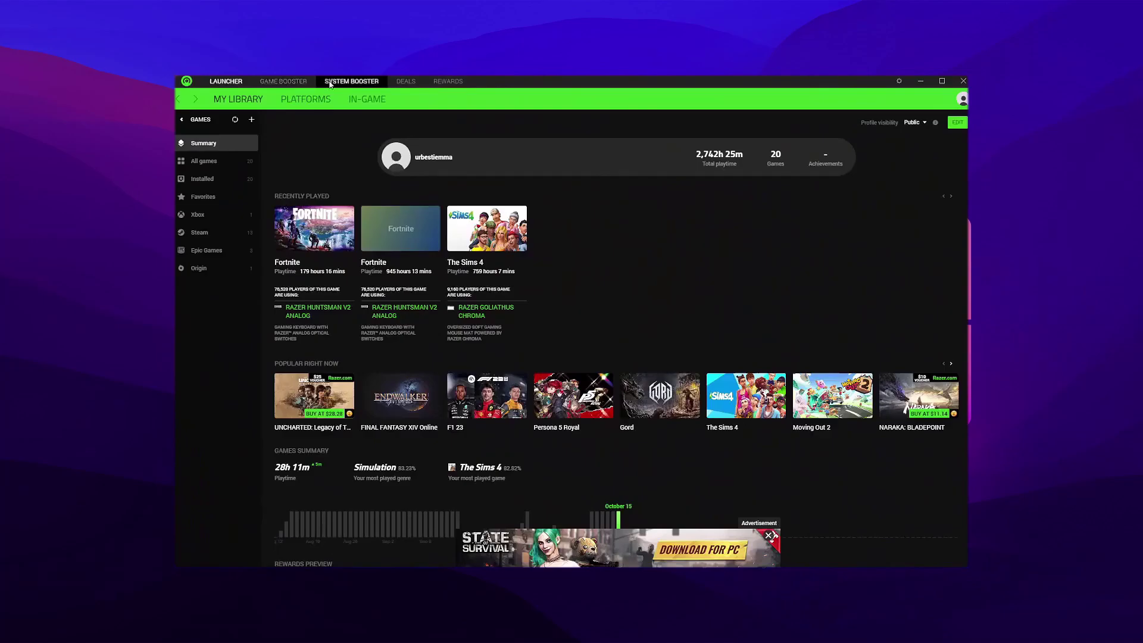
Step: Show the Booster Prime installed-games list under Game Booster
click(311, 83)
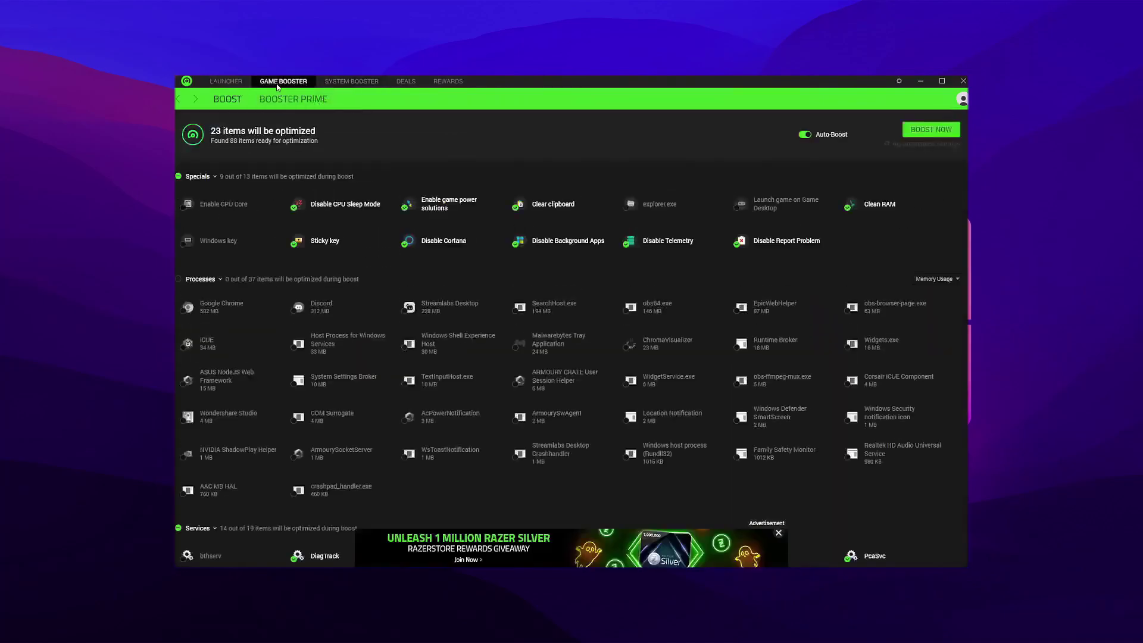
click(300, 98)
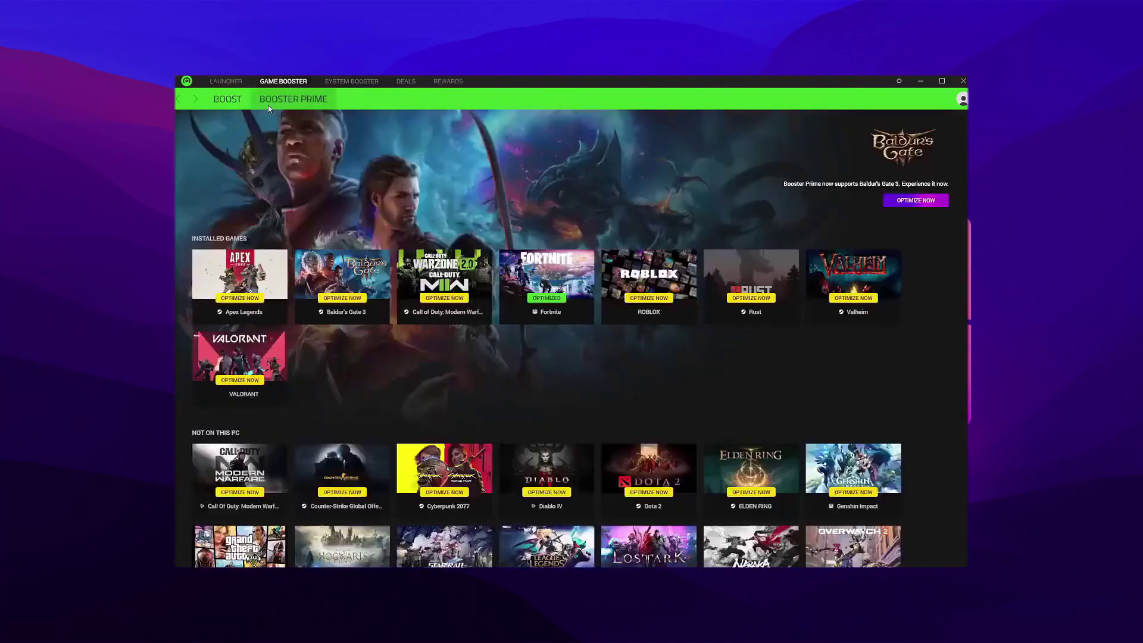
Step: Optimize Fortnite with the Performance preset in Booster Prime
click(547, 307)
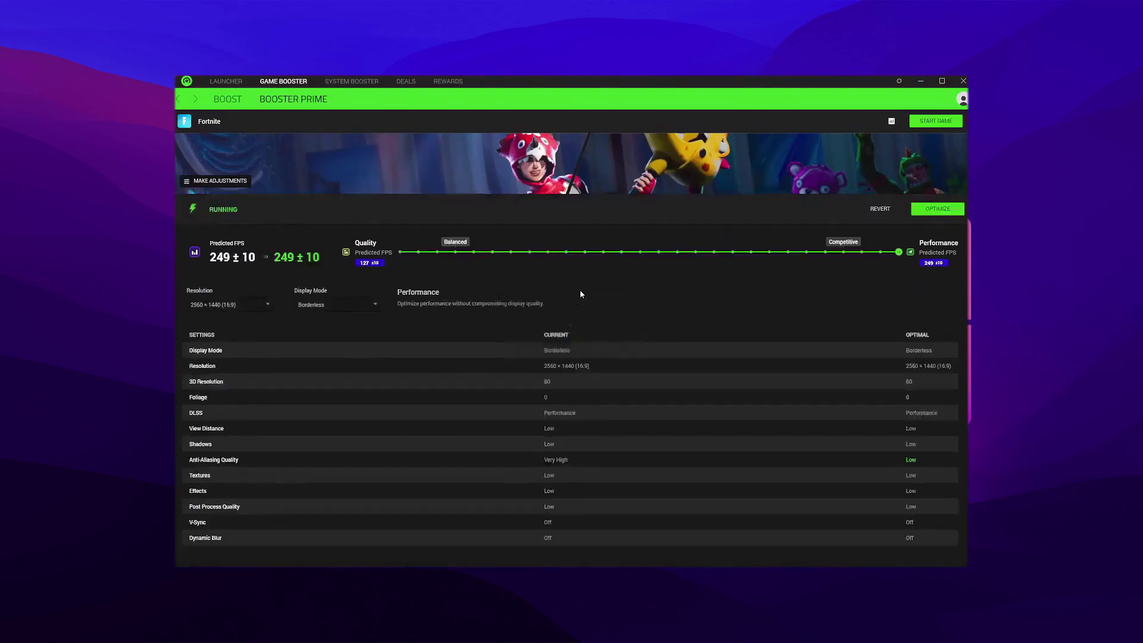
click(937, 208)
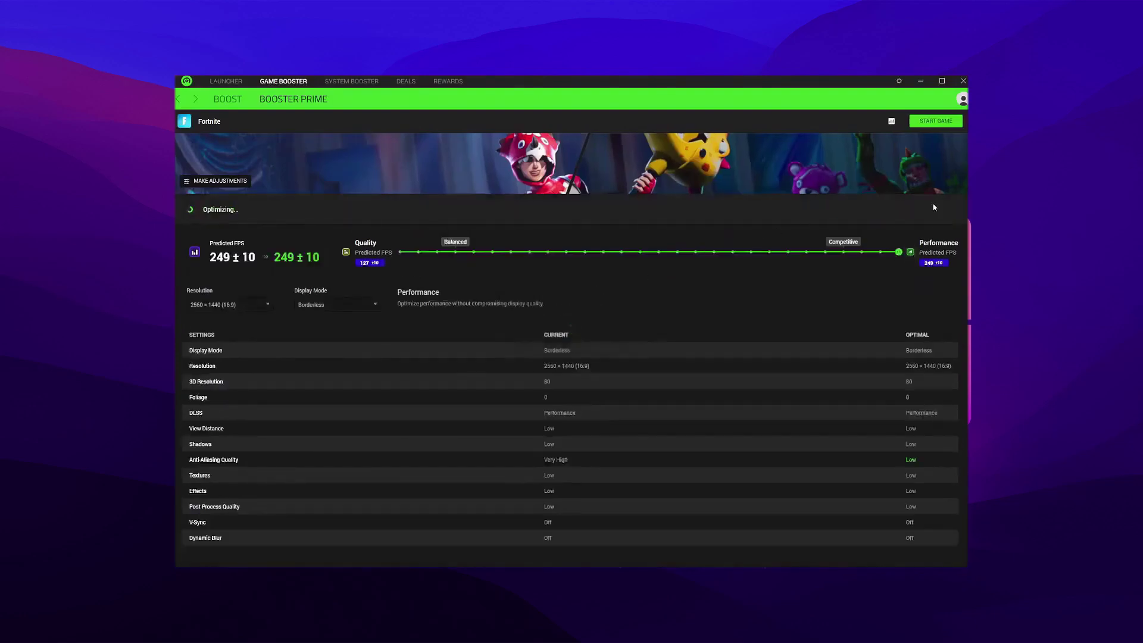